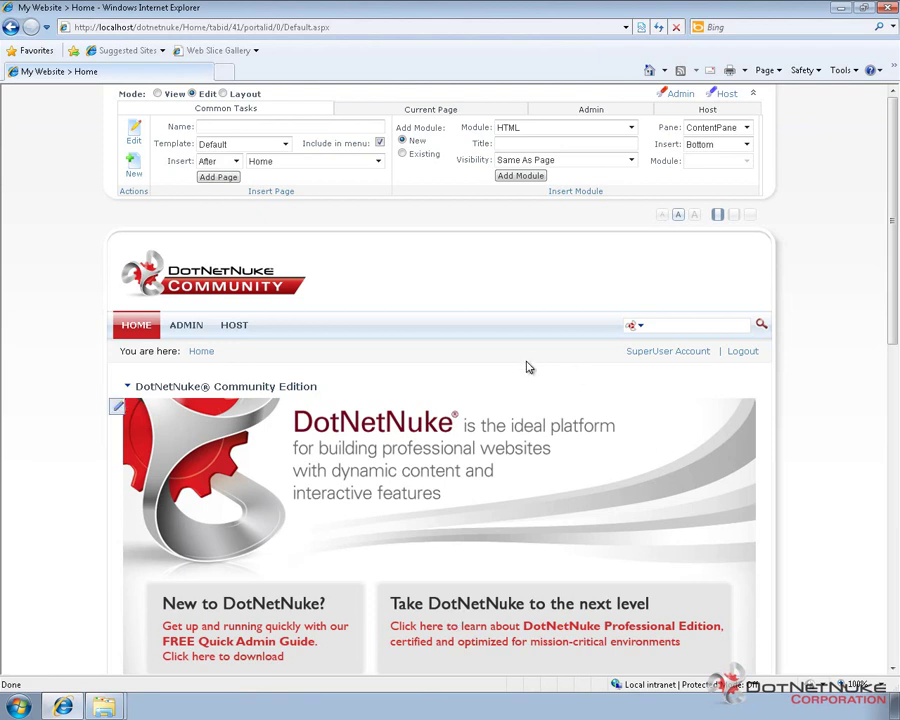
Open the host's Extensions page and check the version of the installed DotNetNuke framework
{"action": "mouse_move", "coordinate": [236, 334]}
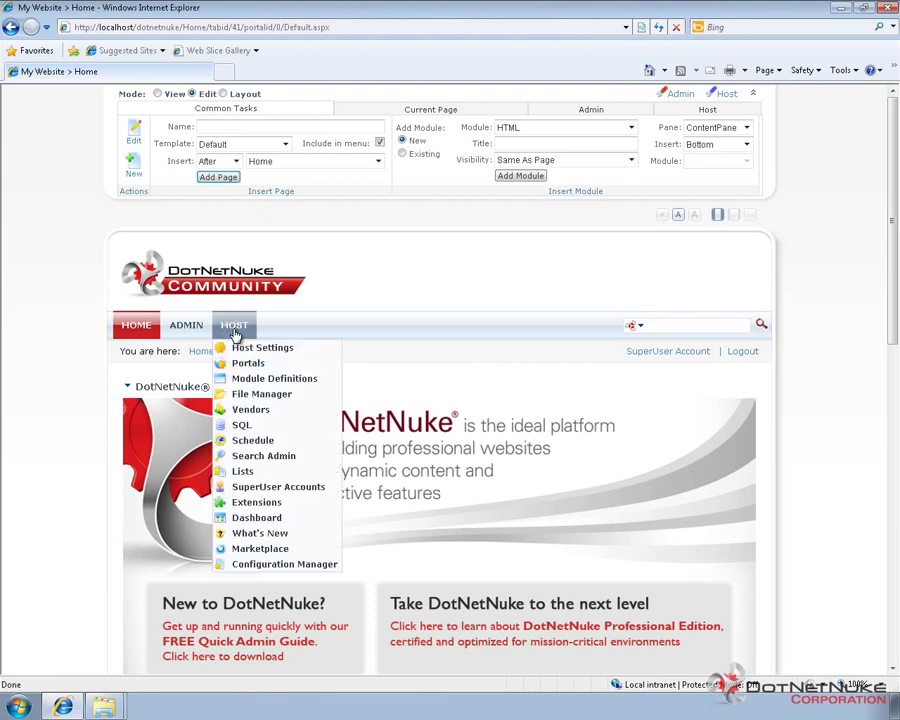
{"action": "left_click", "coordinate": [261, 506]}
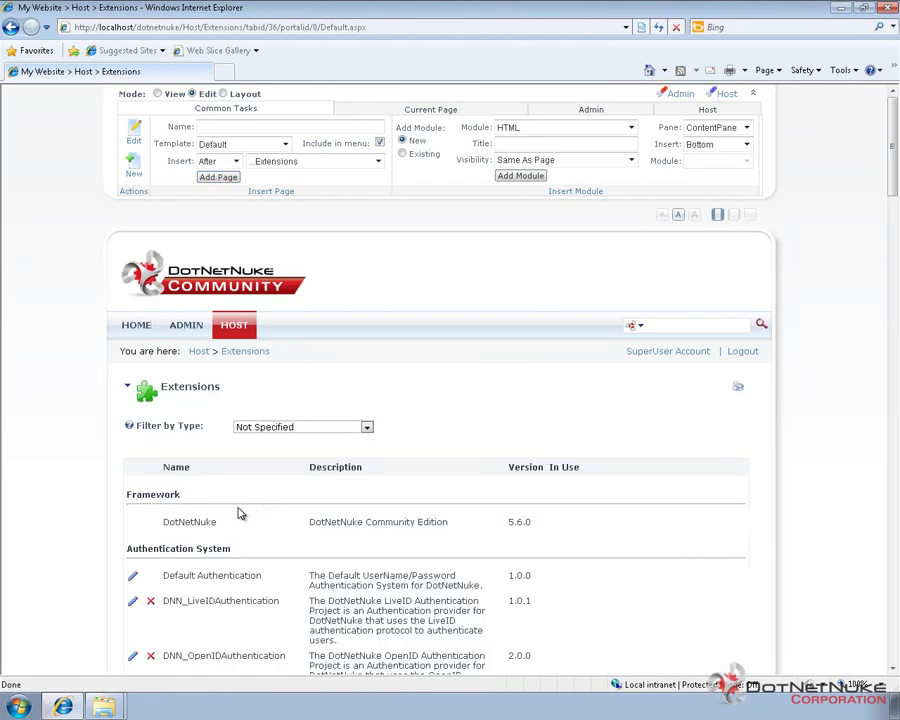
{"action": "double_click", "coordinate": [513, 520]}
{"action": "left_click", "coordinate": [502, 540]}
Switch to the Downloads folder, fit the Name column to the file names, and inspect the properties of DotNetNuke_Professional_05.06.00_Upgrade.zip
{"action": "key", "text": "alt+Tab"}
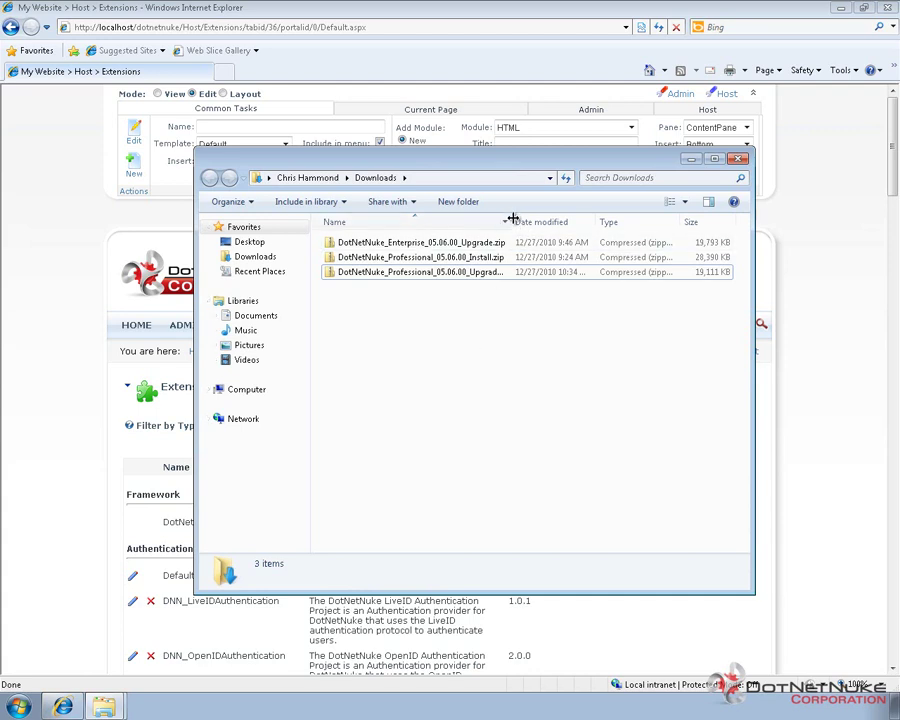
{"action": "double_click", "coordinate": [513, 217]}
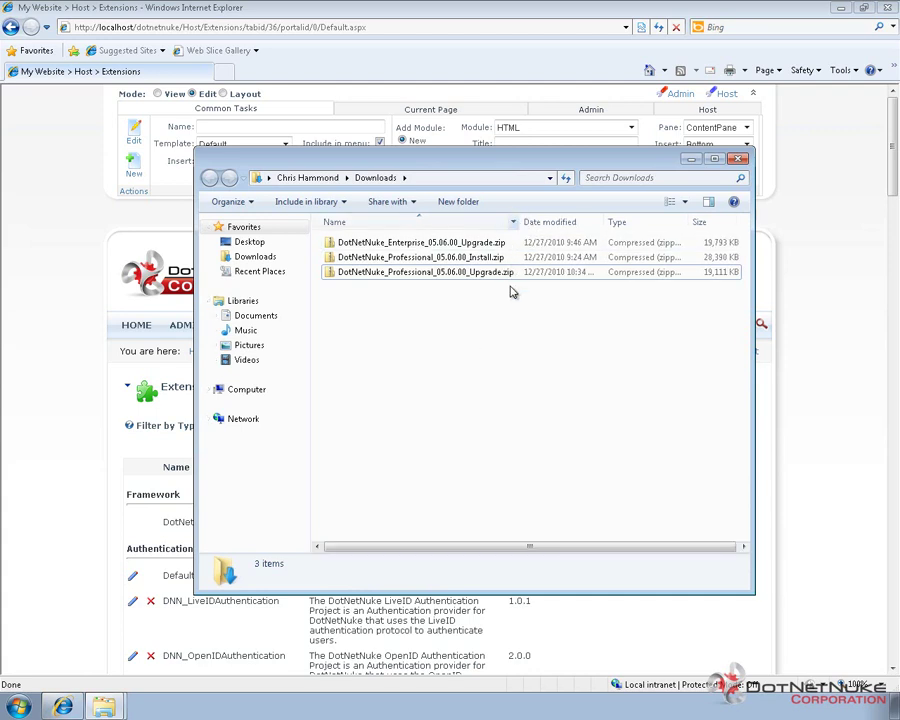
{"action": "right_click", "coordinate": [459, 272]}
{"action": "left_click", "coordinate": [494, 499]}
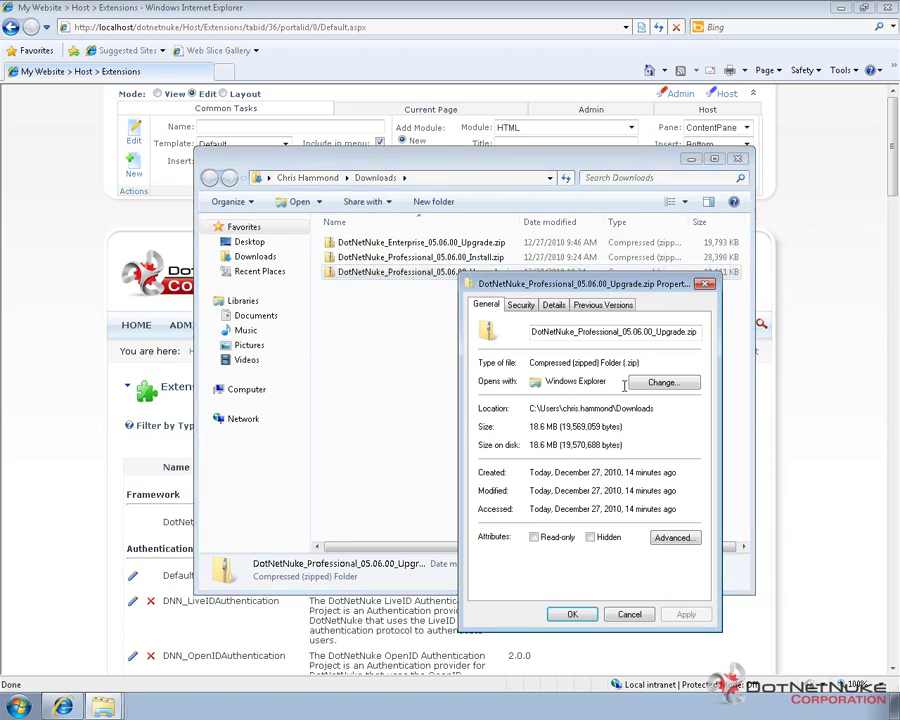
{"action": "left_click", "coordinate": [630, 615]}
Unblock DotNetNuke_Professional_05.06.00_Install.zip in its file properties
{"action": "left_click", "coordinate": [460, 258]}
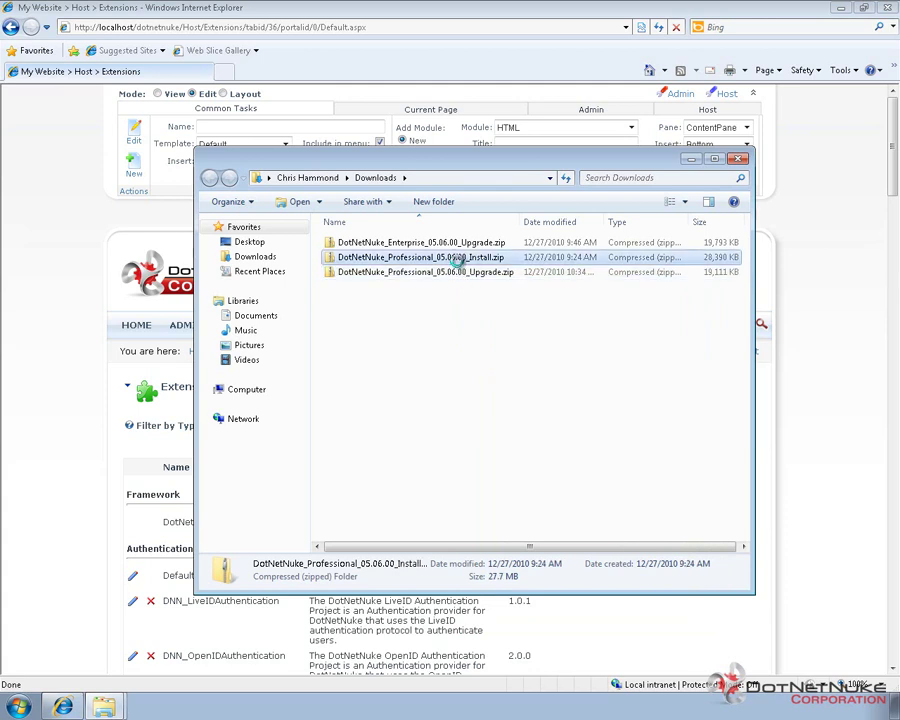
{"action": "right_click", "coordinate": [460, 259]}
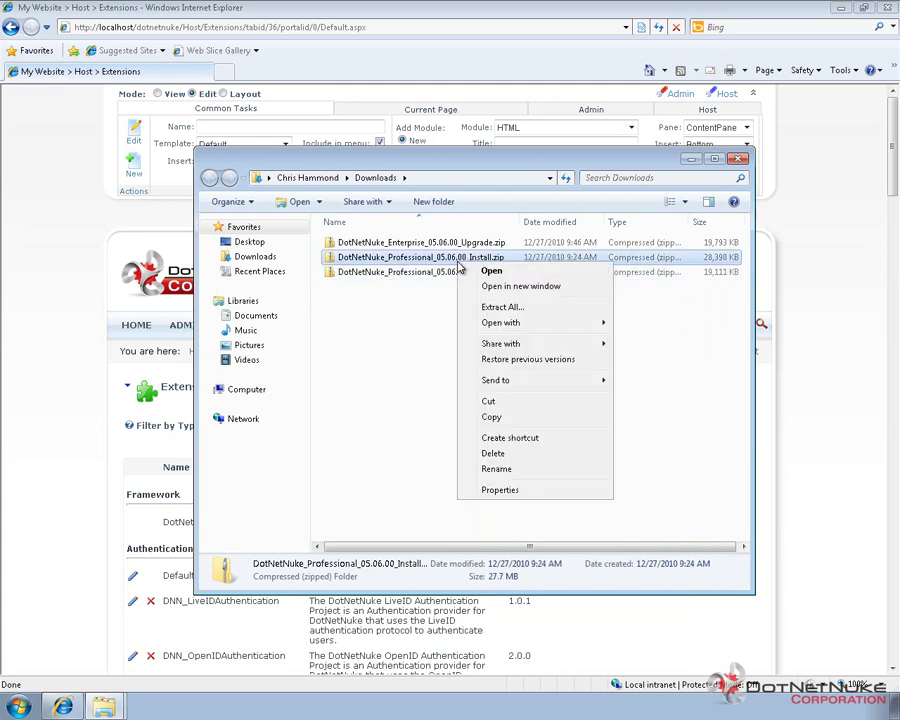
{"action": "left_click", "coordinate": [521, 491]}
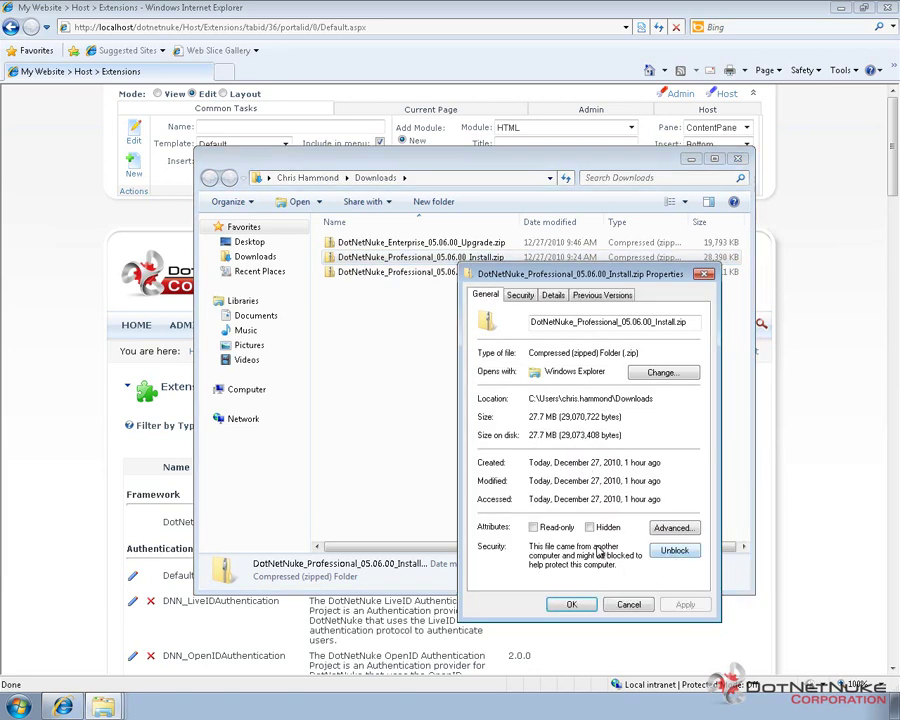
{"action": "left_click", "coordinate": [675, 551]}
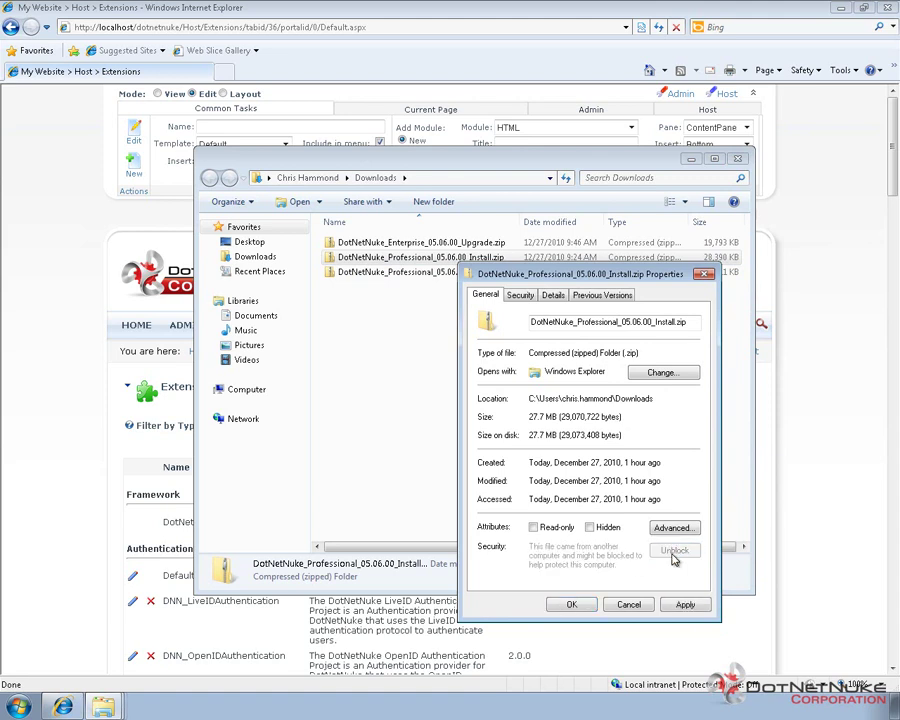
{"action": "left_click", "coordinate": [587, 606]}
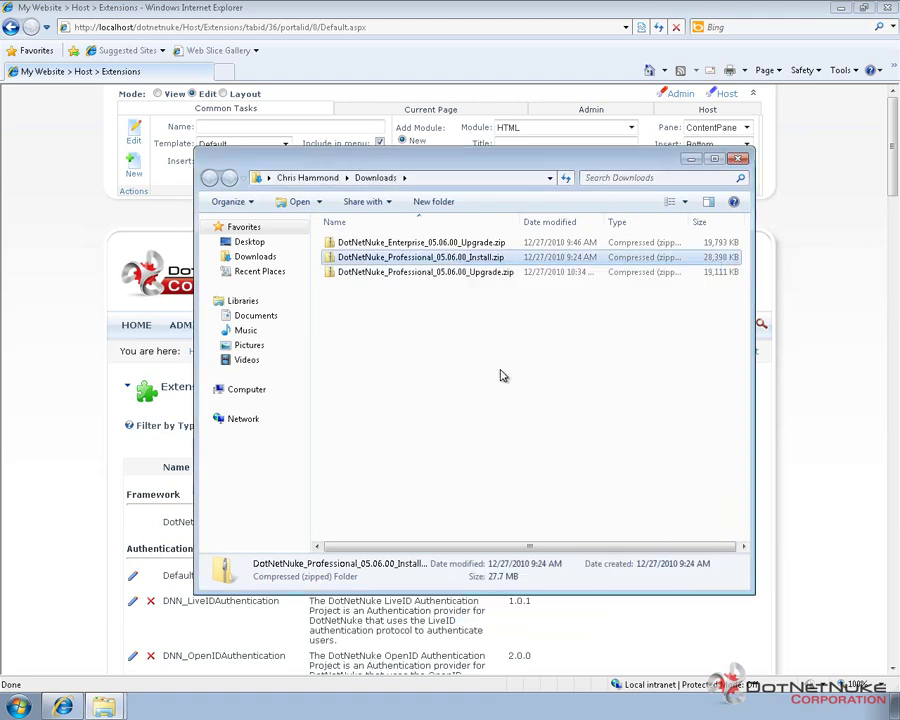
Extract DotNetNuke_Professional_05.06.00_Upgrade.zip to the suggested folder in Downloads and move the extracted folder's window aside
{"action": "left_click", "coordinate": [479, 277]}
{"action": "right_click", "coordinate": [479, 277]}
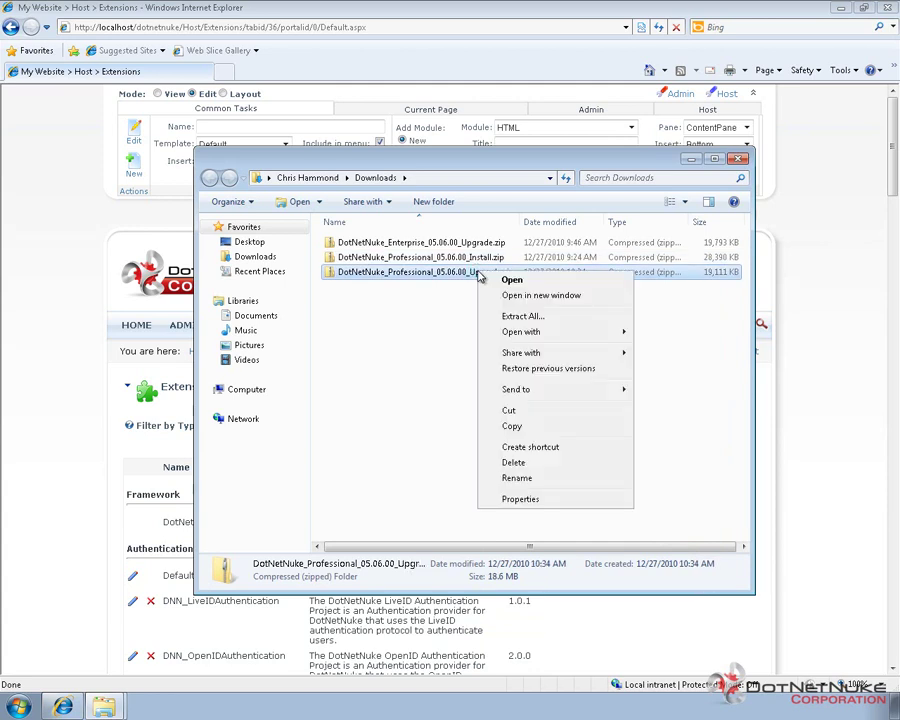
{"action": "left_click", "coordinate": [538, 371]}
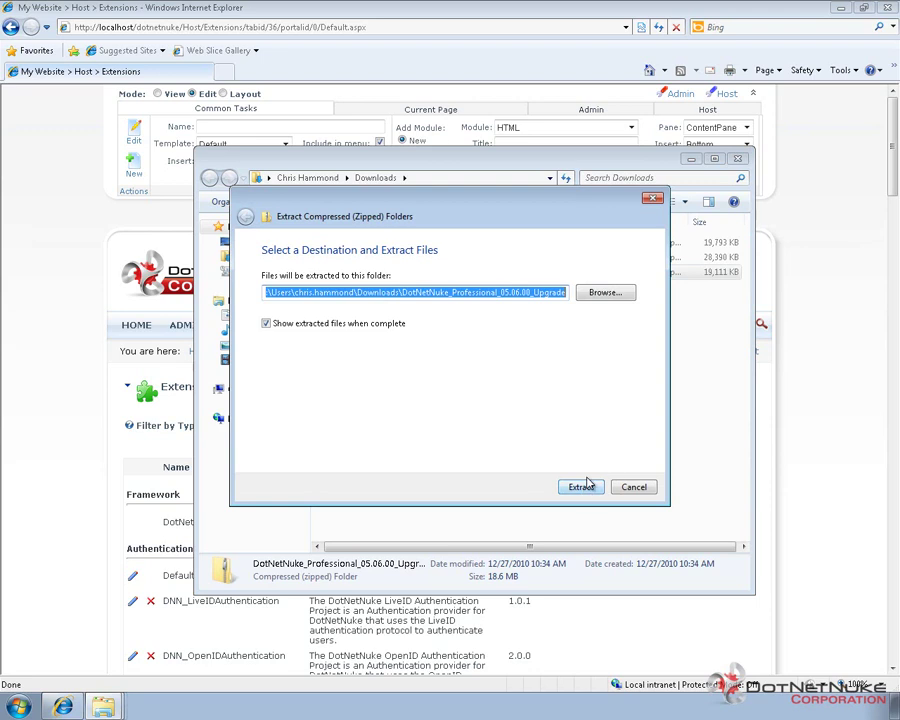
{"action": "left_click", "coordinate": [587, 490]}
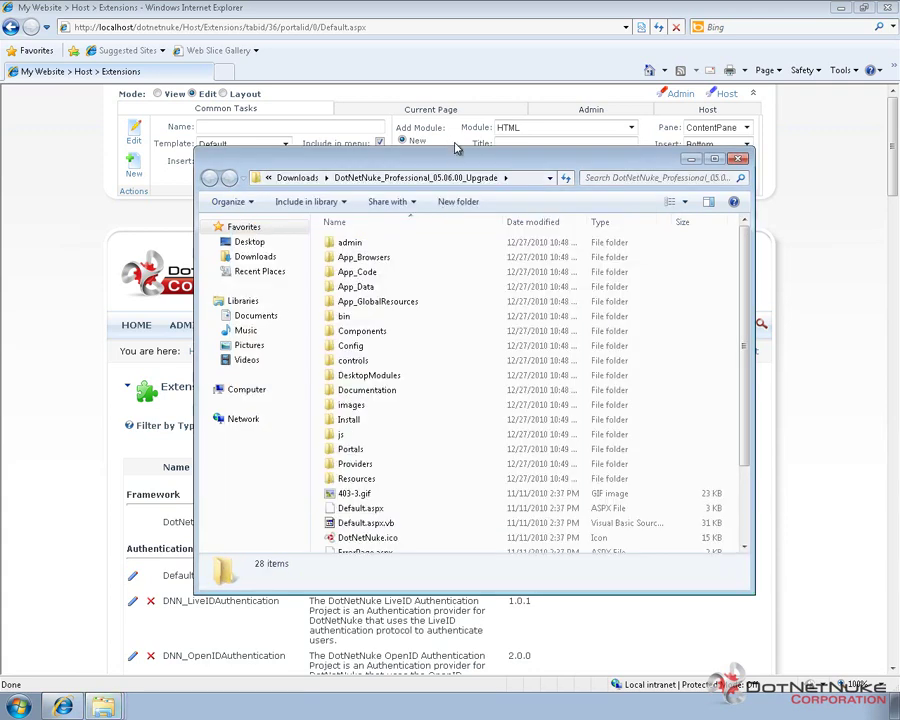
{"action": "left_click_drag", "start_coordinate": [430, 177], "coordinate": [492, 157]}
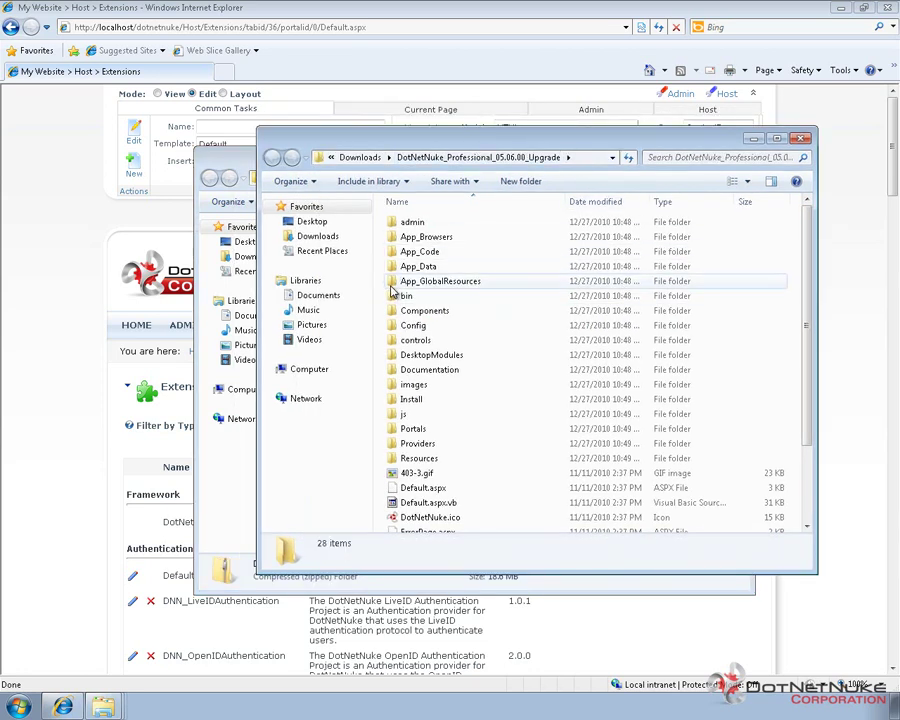
Back up the dotnetnuke site folder by pasting a copy of it within C:\inetpub\wwwroot, granting administrator permission
{"action": "key", "text": "alt+Tab"}
{"action": "key", "text": "alt+Tab"}
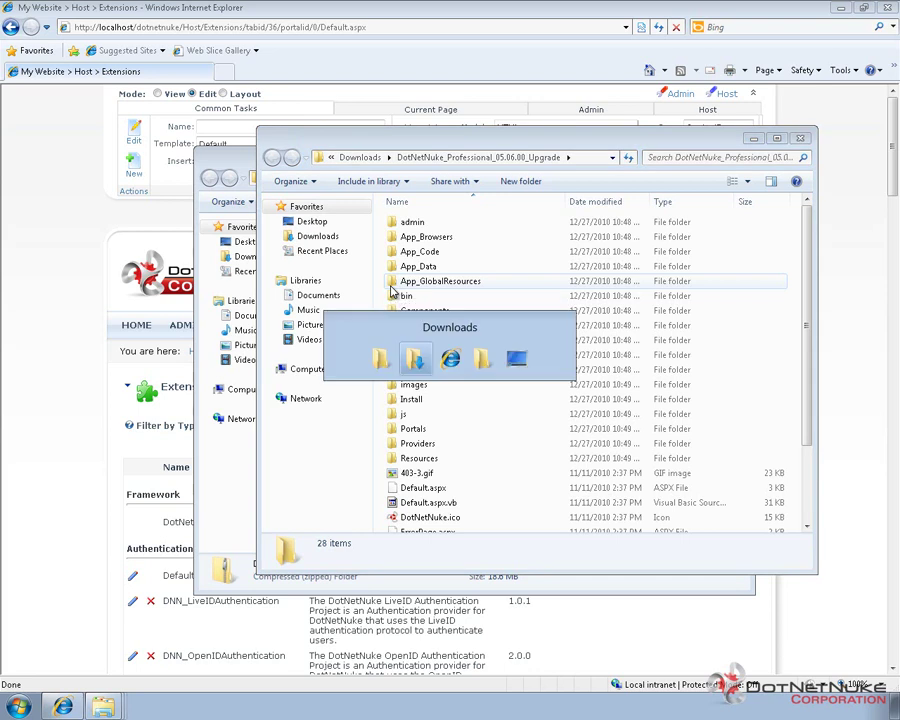
{"action": "key", "text": "alt+Tab"}
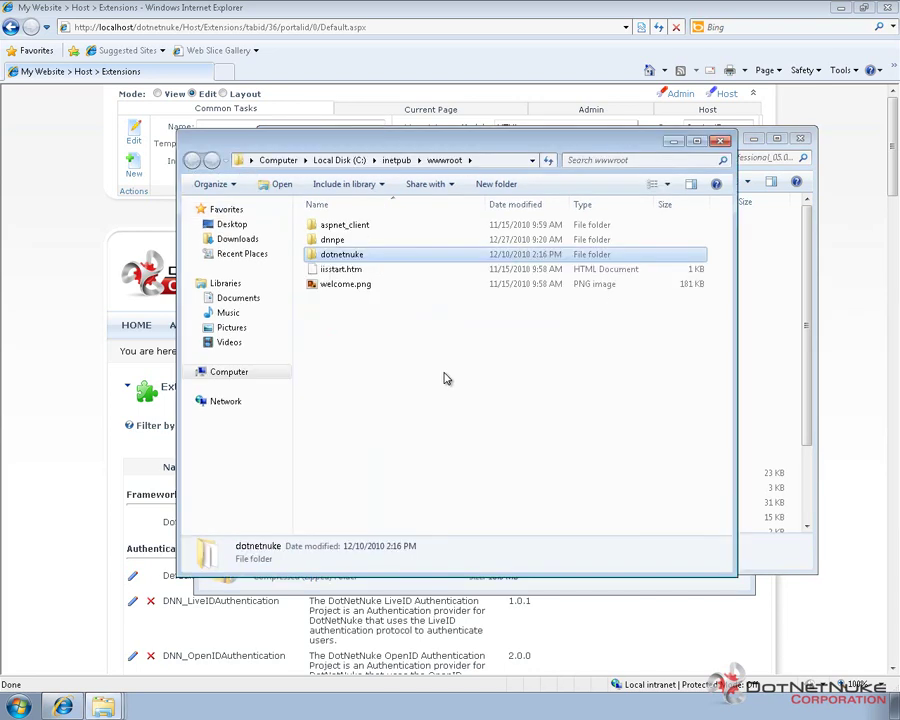
{"action": "right_click", "coordinate": [341, 258]}
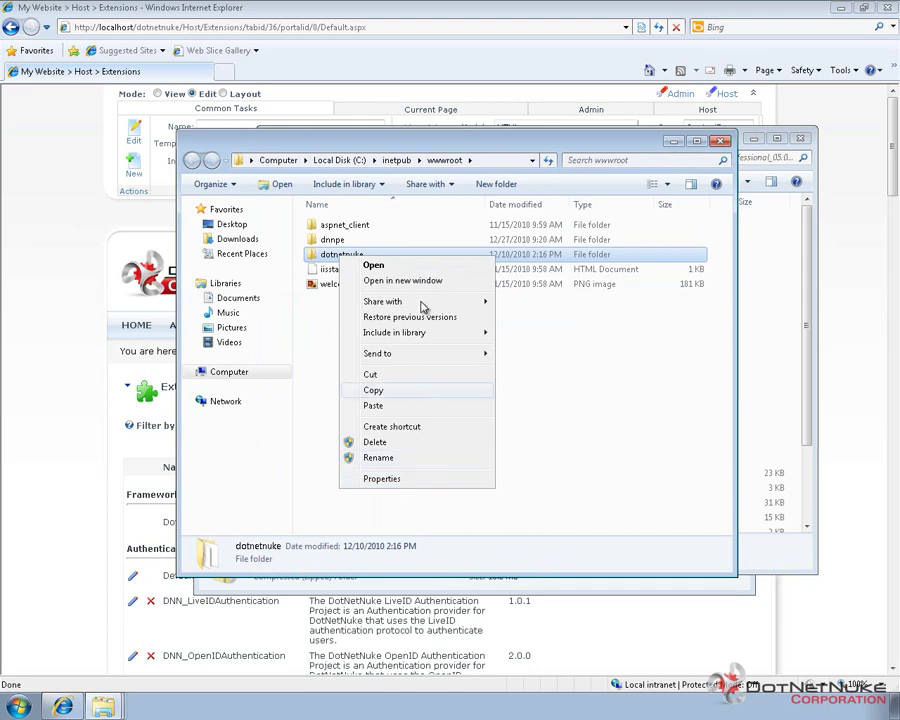
{"action": "key", "text": "Escape"}
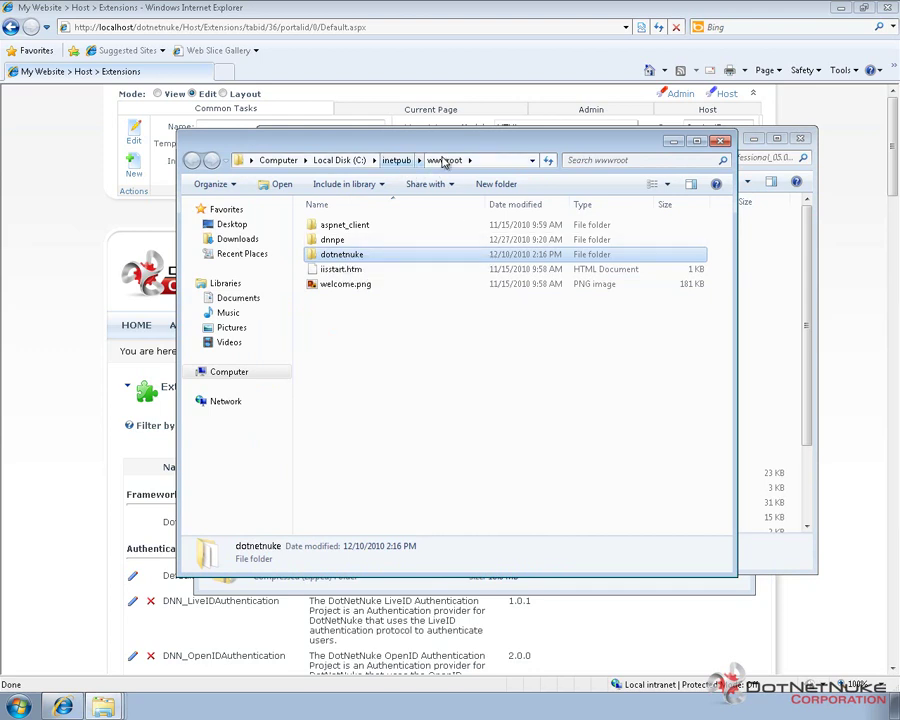
{"action": "right_click", "coordinate": [352, 259]}
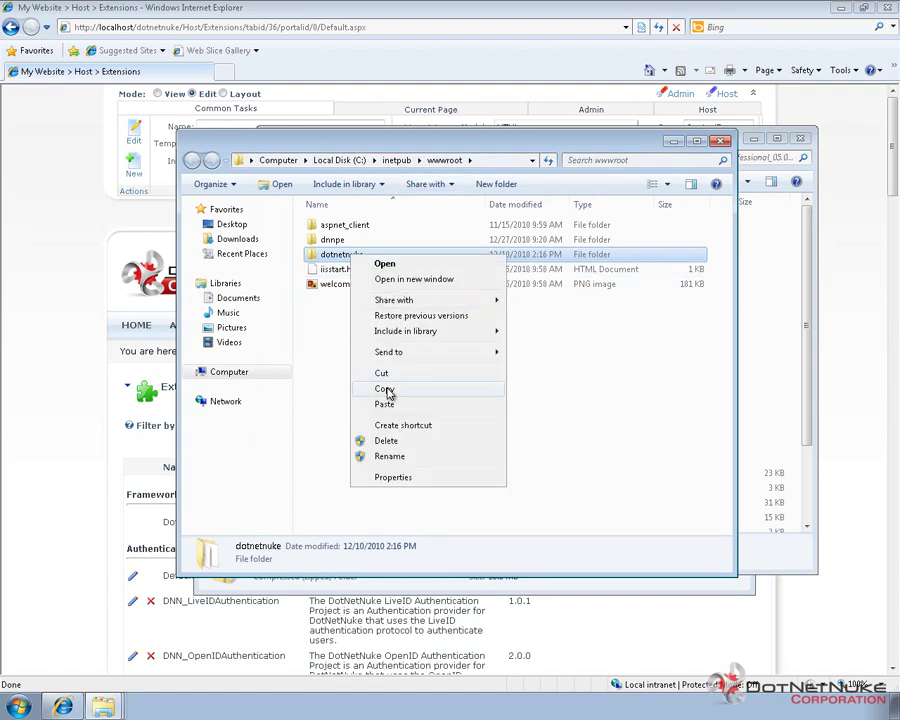
{"action": "left_click", "coordinate": [382, 388]}
{"action": "right_click", "coordinate": [350, 358]}
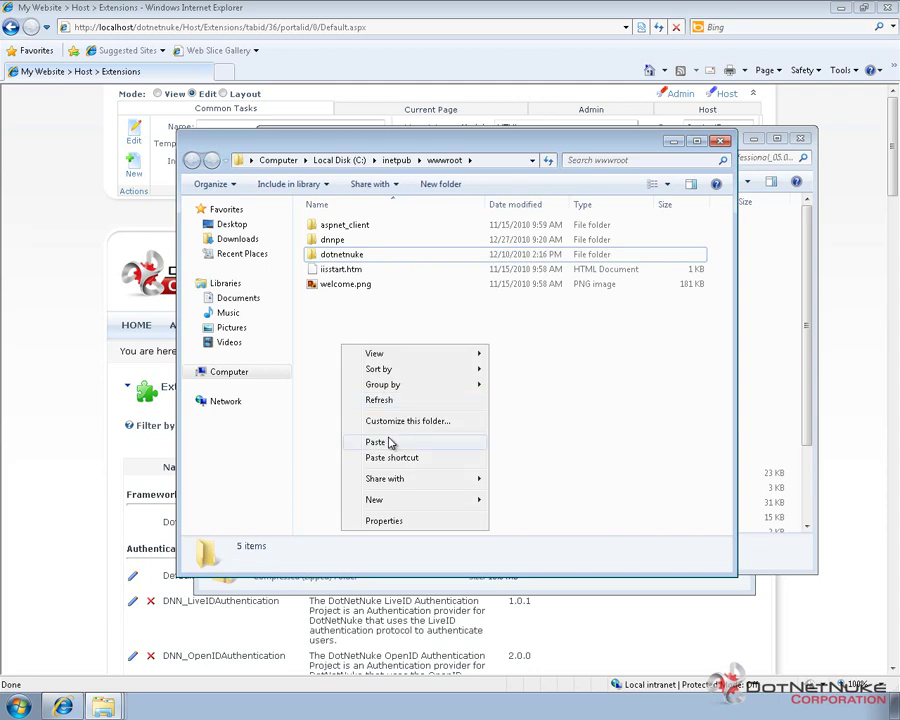
{"action": "left_click", "coordinate": [390, 442]}
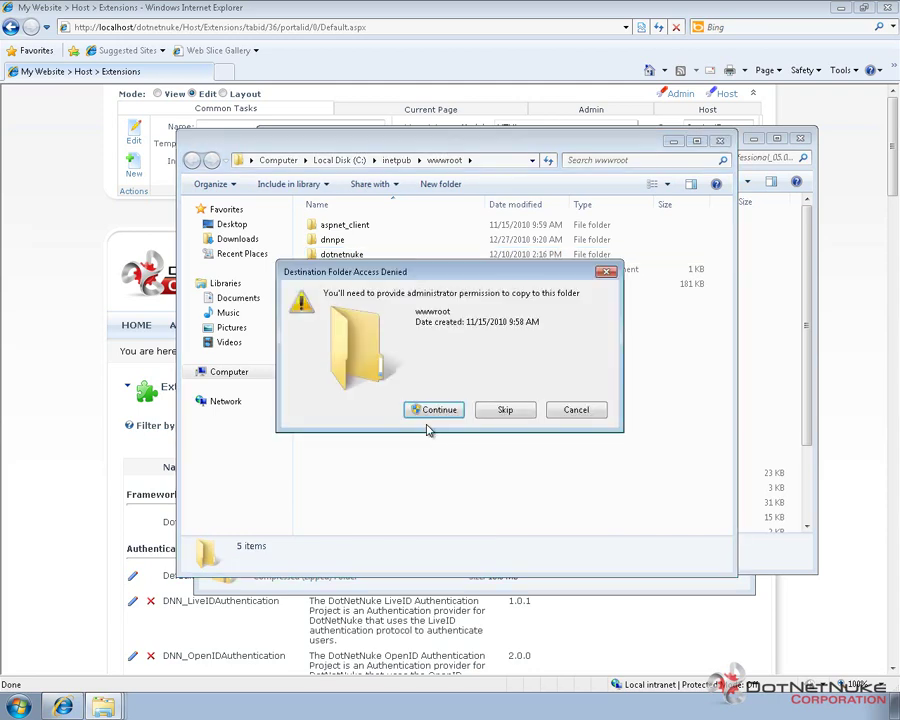
{"action": "left_click", "coordinate": [433, 414]}
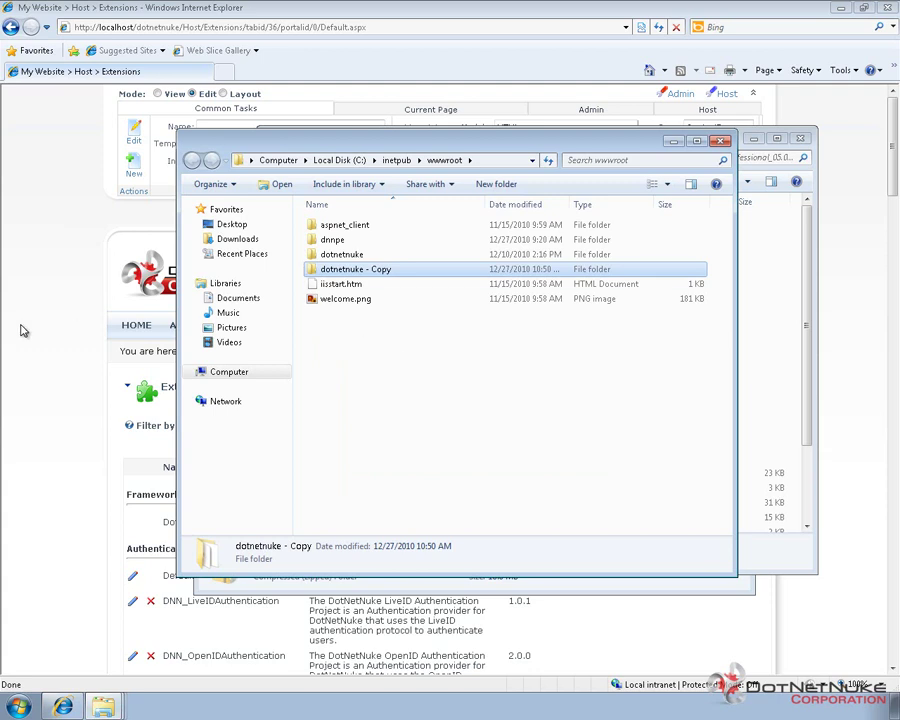
Open the original dotnetnuke site folder and copy all items from the extracted DotNetNuke_Professional_05.06.00_Upgrade folder
{"action": "left_click", "coordinate": [342, 256]}
{"action": "double_click", "coordinate": [354, 258]}
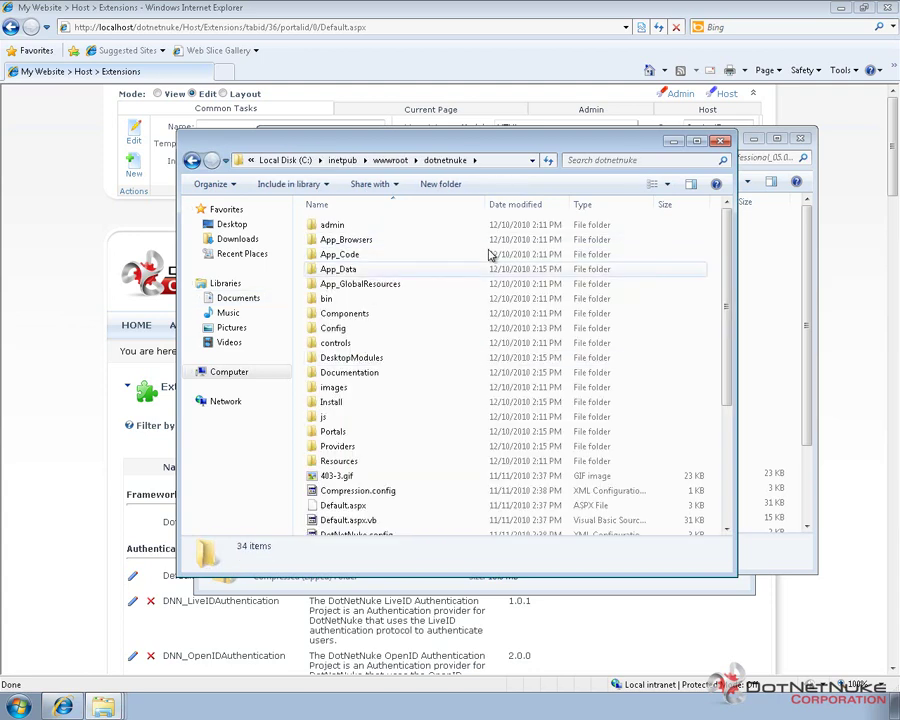
{"action": "left_click", "coordinate": [803, 237]}
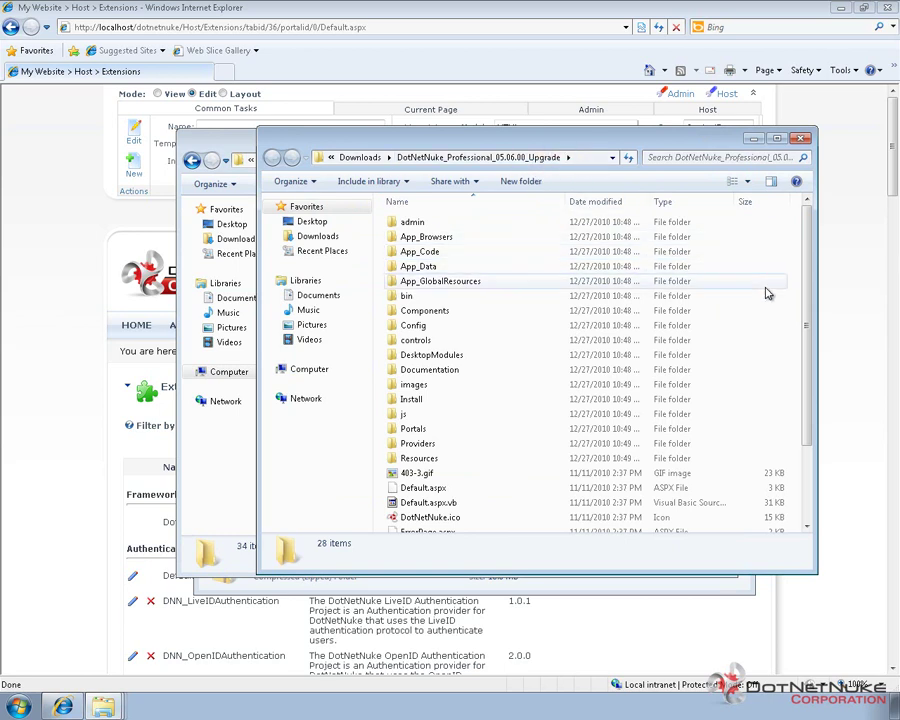
{"action": "key", "text": "ctrl+a"}
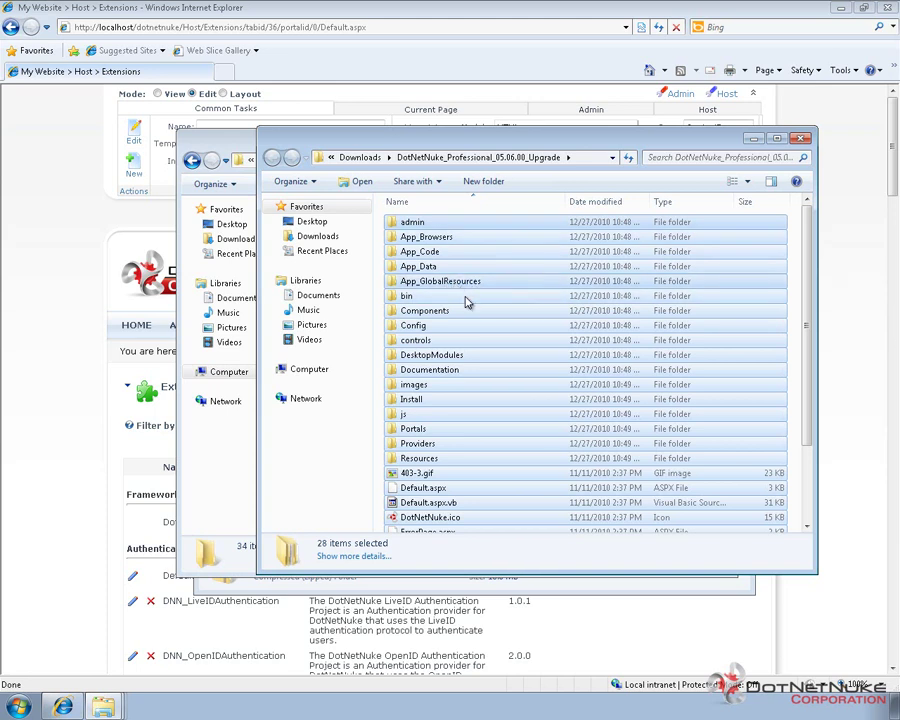
{"action": "right_click", "coordinate": [452, 283]}
{"action": "left_click", "coordinate": [504, 344]}
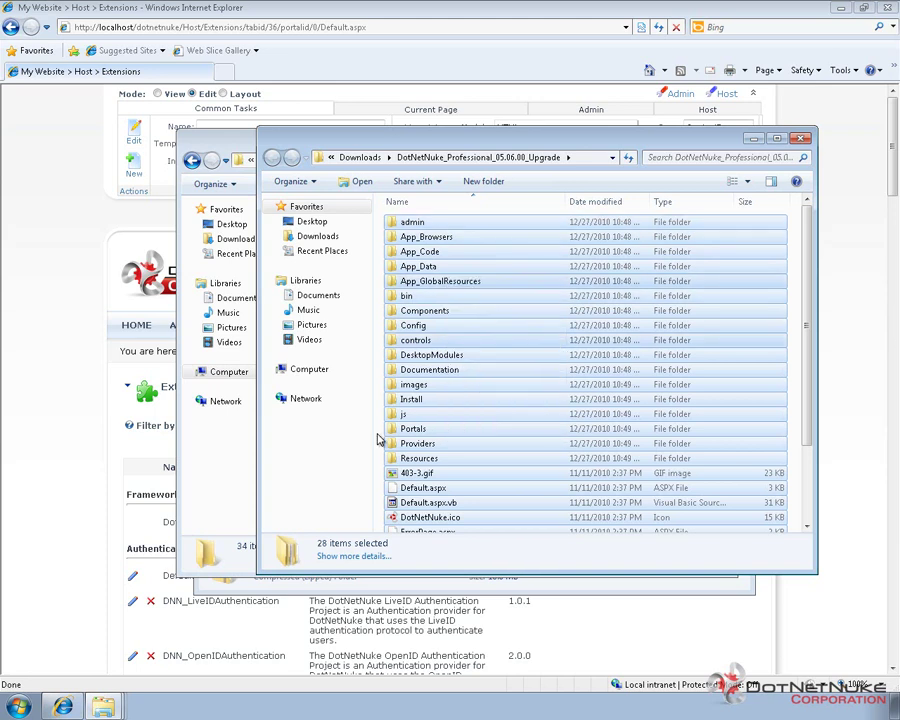
Paste the upgrade files into wwwroot\dotnetnuke, merging all folders and replacing all existing files
{"action": "left_click", "coordinate": [213, 473]}
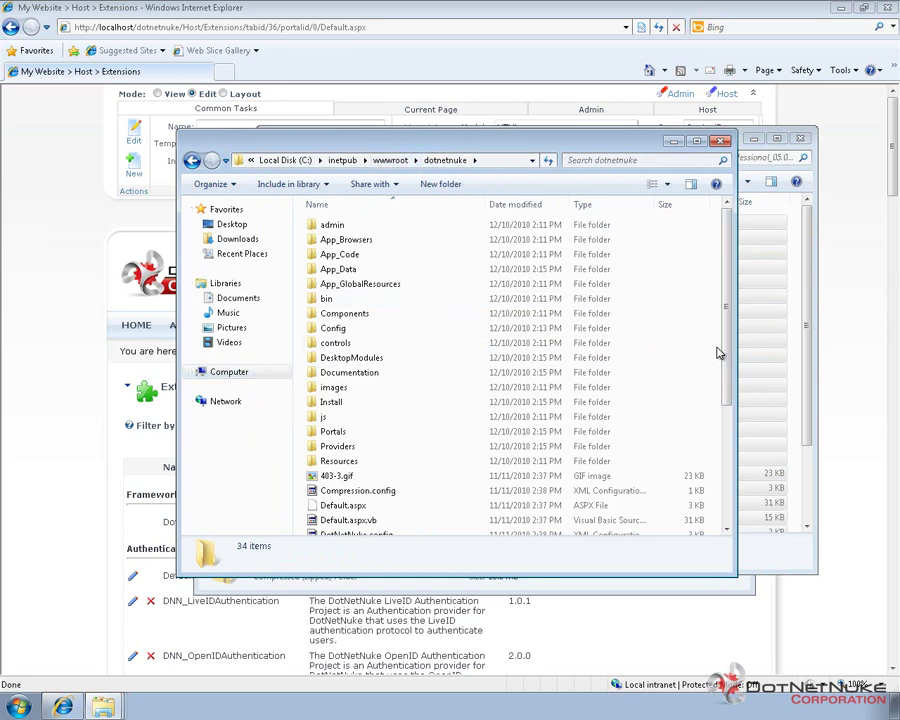
{"action": "key", "text": "ctrl+v"}
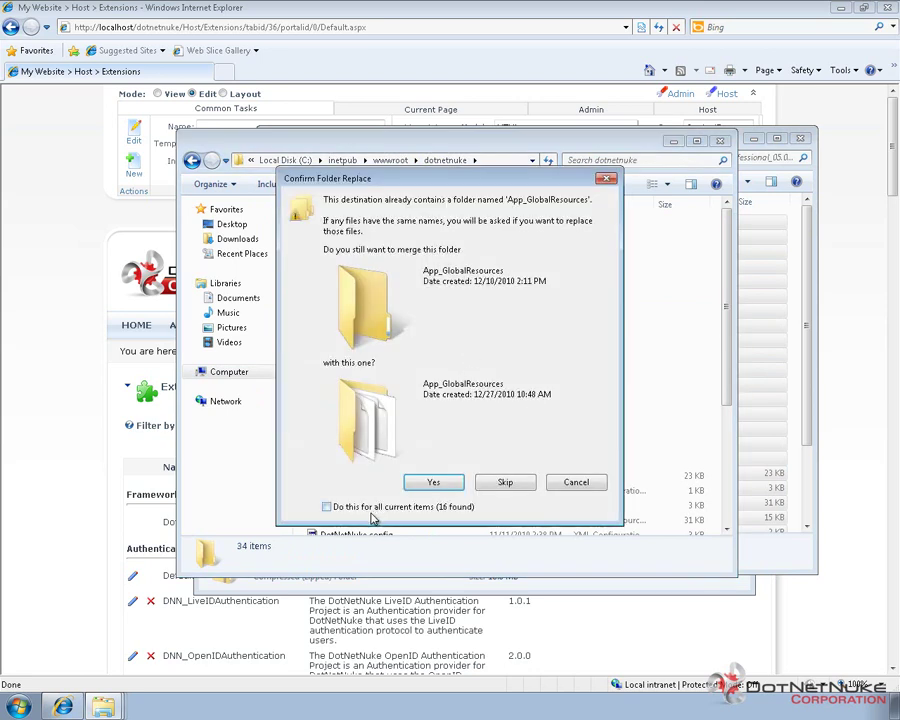
{"action": "left_click", "coordinate": [376, 510]}
{"action": "left_click", "coordinate": [430, 484]}
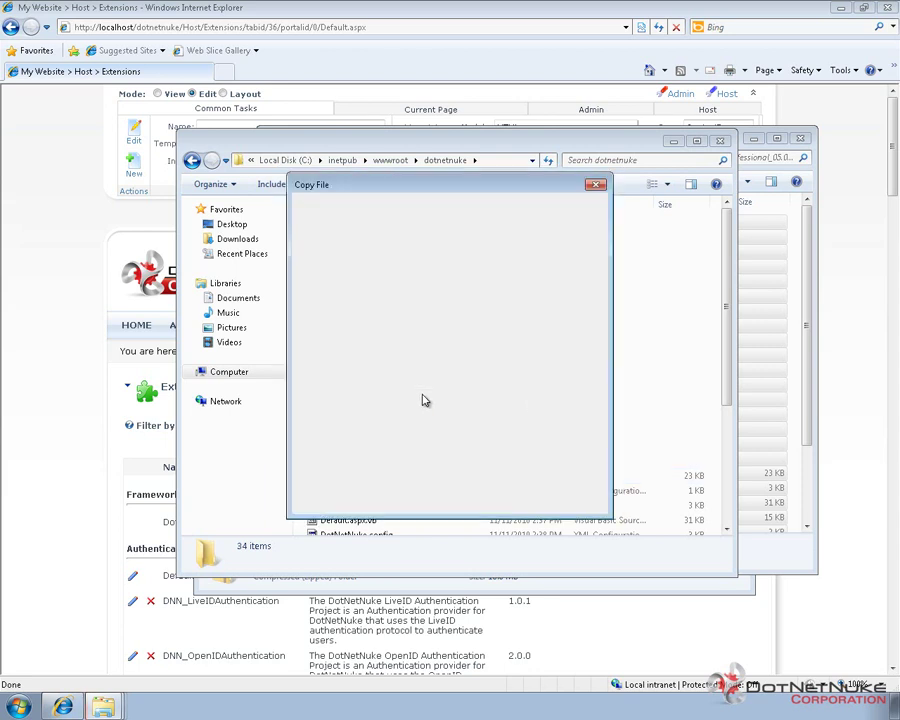
{"action": "left_click", "coordinate": [336, 496]}
{"action": "left_click", "coordinate": [368, 279]}
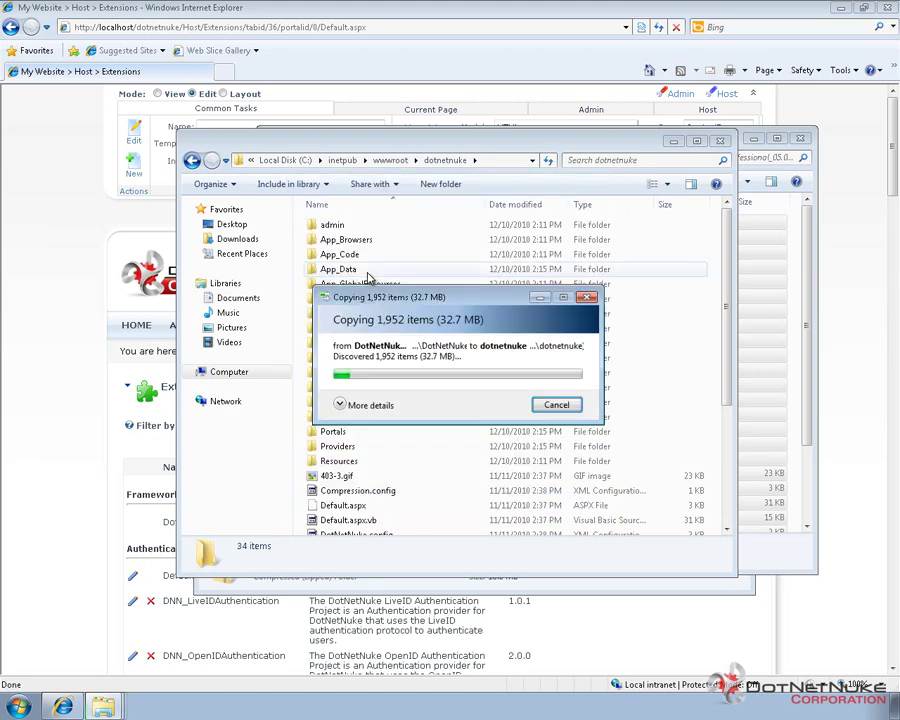
{"action": "left_click", "coordinate": [381, 397]}
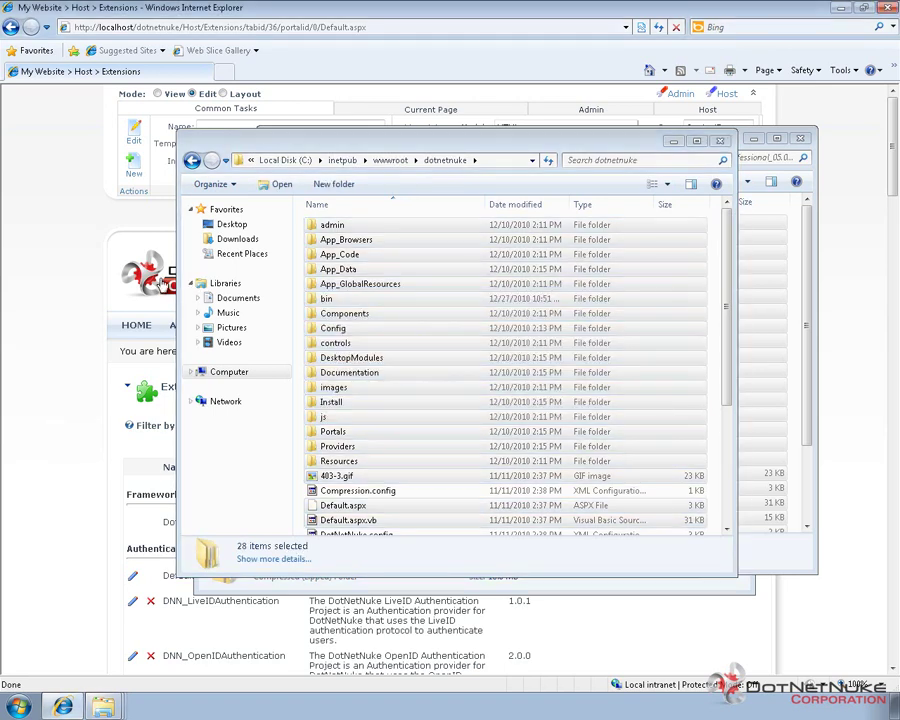
{"action": "left_click", "coordinate": [116, 202]}
{"action": "left_click", "coordinate": [160, 284]}
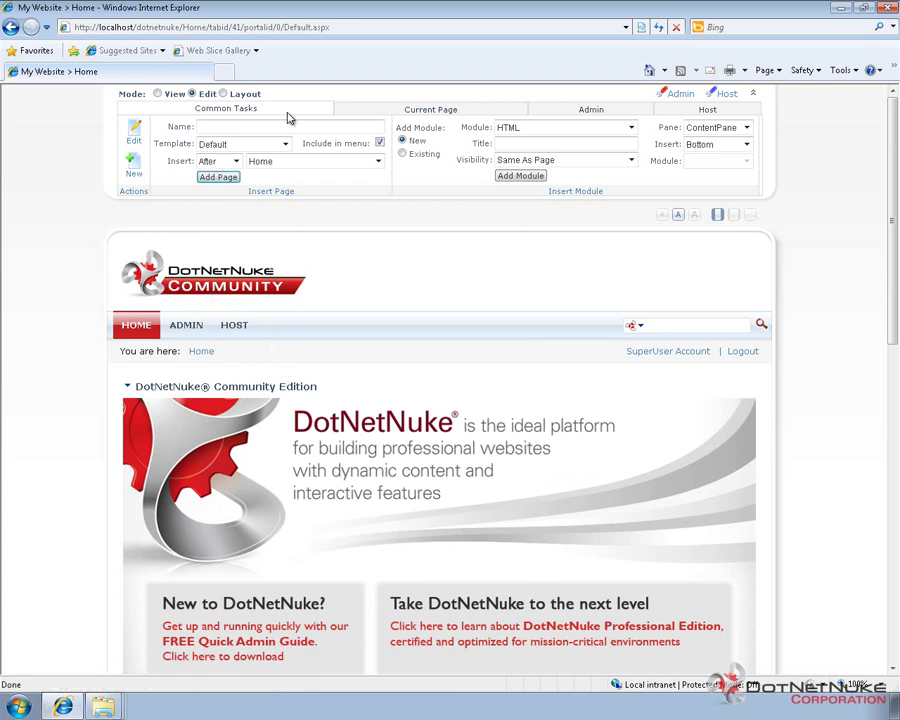
{"action": "left_click", "coordinate": [184, 27]}
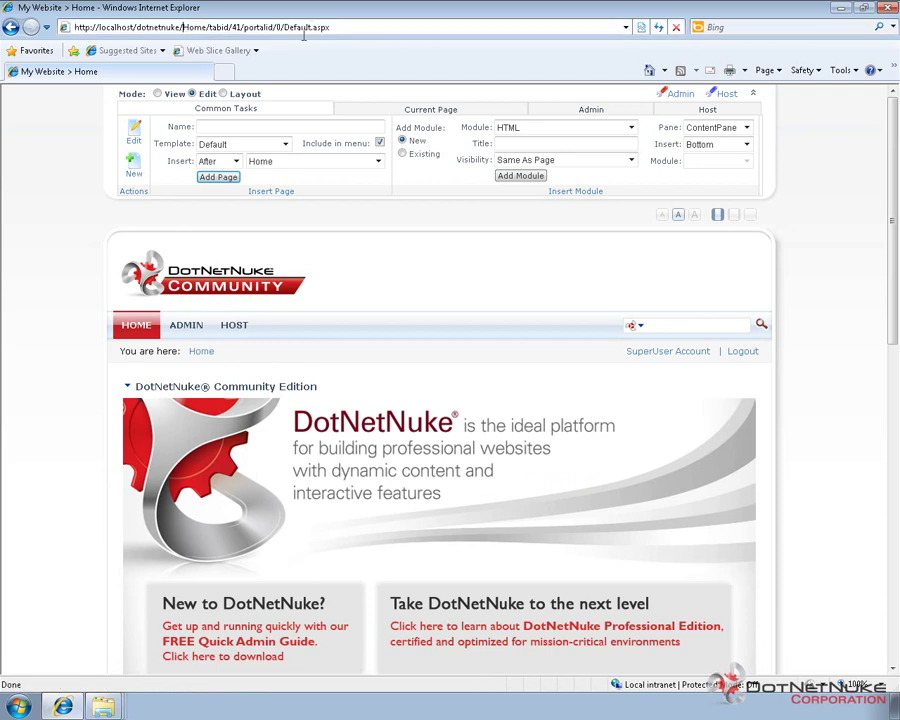
{"action": "key", "text": "ctrl+shift+Right"}
{"action": "key", "text": "ctrl+shift+Right"}
{"action": "key", "text": "ctrl+shift+Right"}
{"action": "key", "text": "ctrl+shift+Right"}
{"action": "key", "text": "ctrl+shift+Right"}
{"action": "key", "text": "ctrl+shift+Right"}
{"action": "key", "text": "ctrl+shift+Right"}
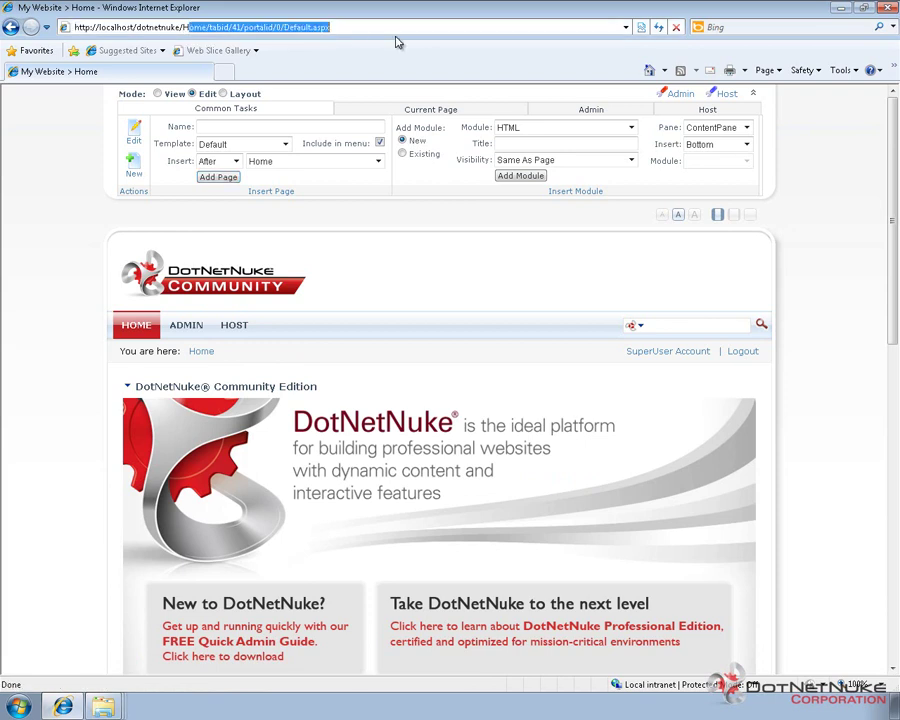
{"action": "key", "text": "BackSpace"}
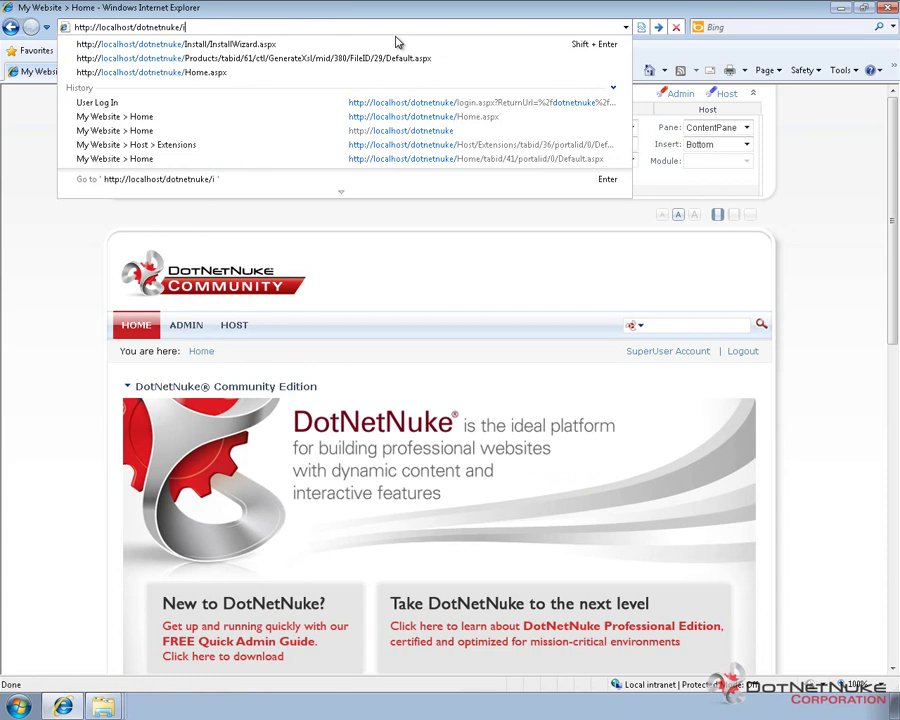
{"action": "type", "text": "install/inst"}
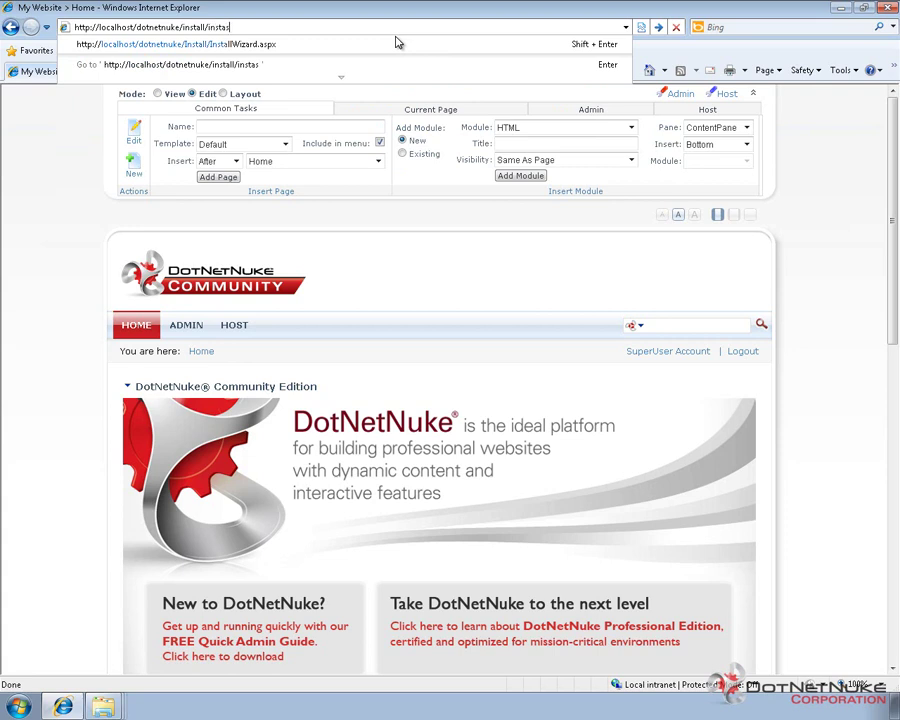
{"action": "type", "text": "all.aspx?"}
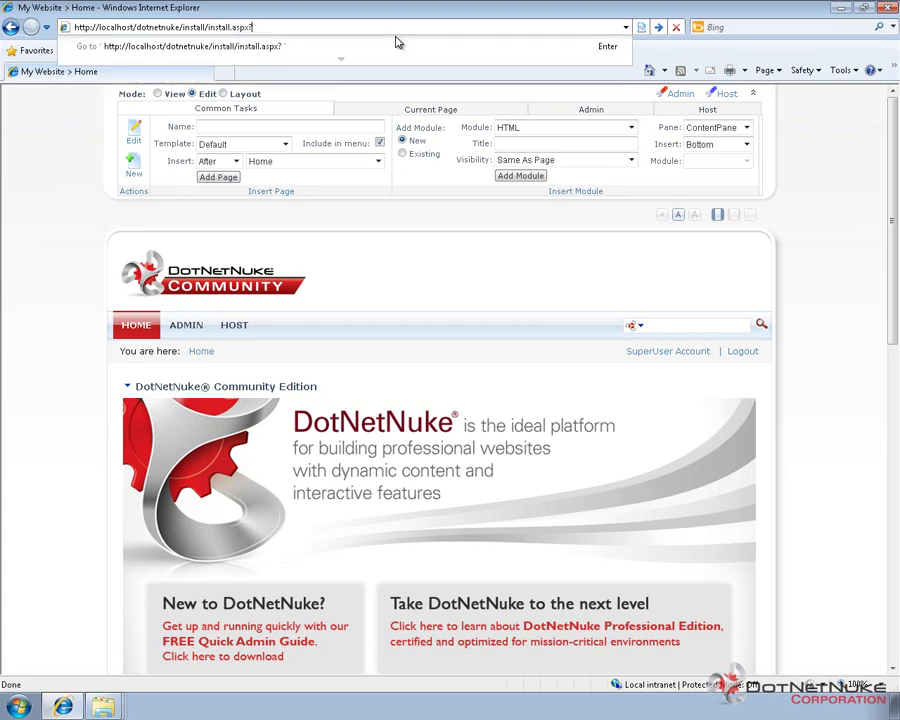
{"action": "type", "text": "mode=installresources"}
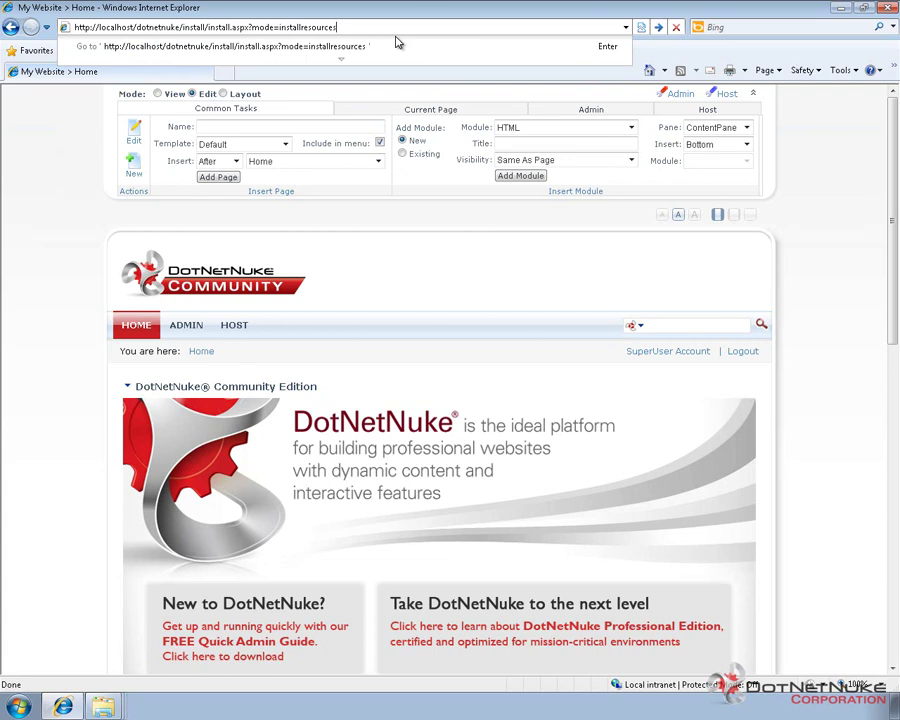
{"action": "key", "text": "Return"}
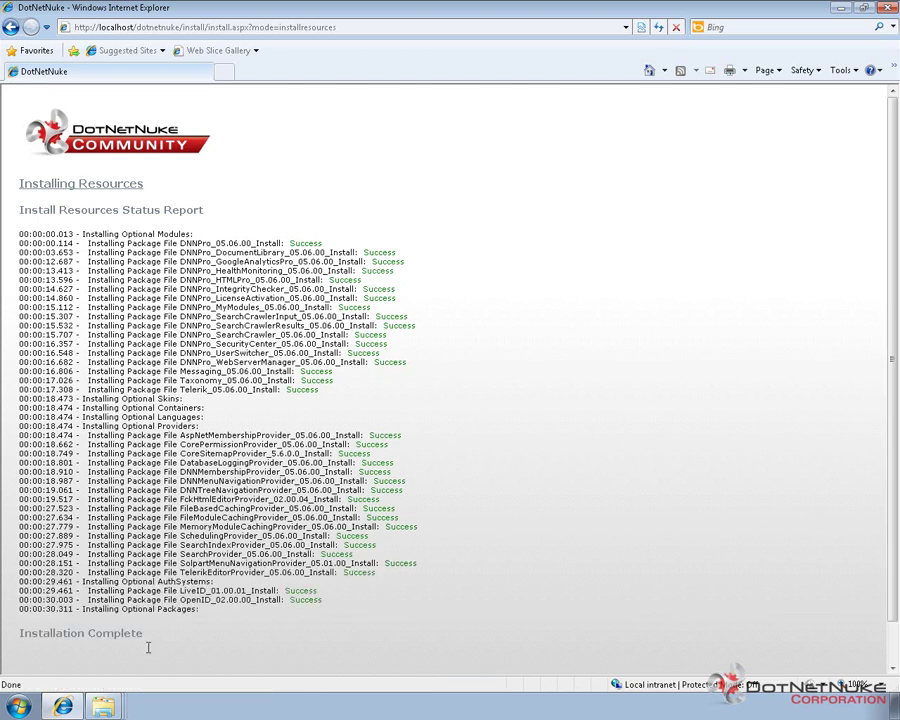
Access the portal from the link at the end of the Install Resources Status Report
{"action": "scroll", "coordinate": [150, 650], "scroll_direction": "down", "scroll_amount": 1}
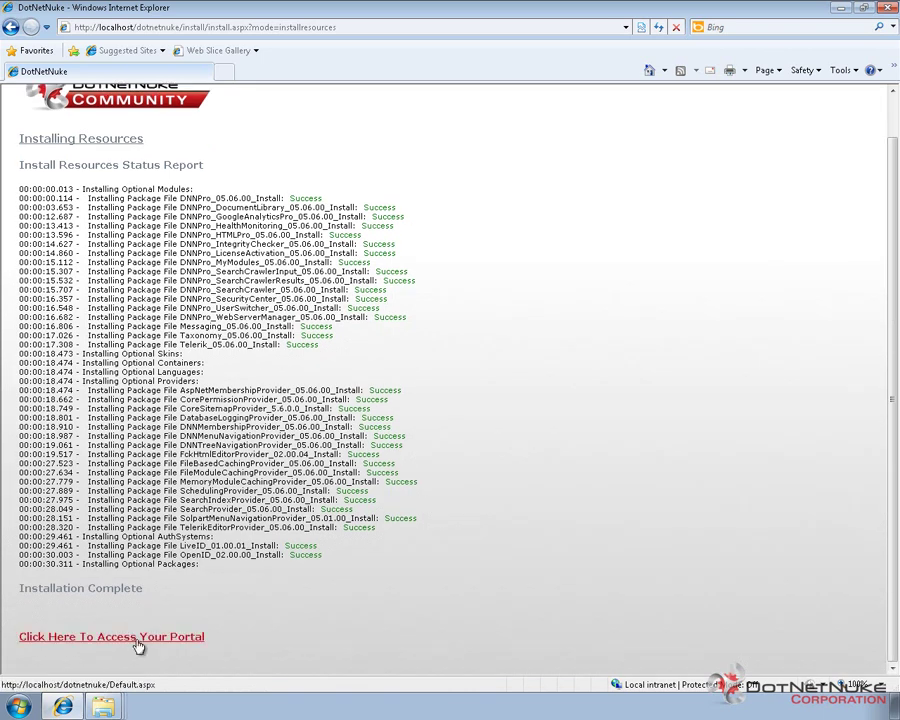
{"action": "left_click", "coordinate": [139, 640]}
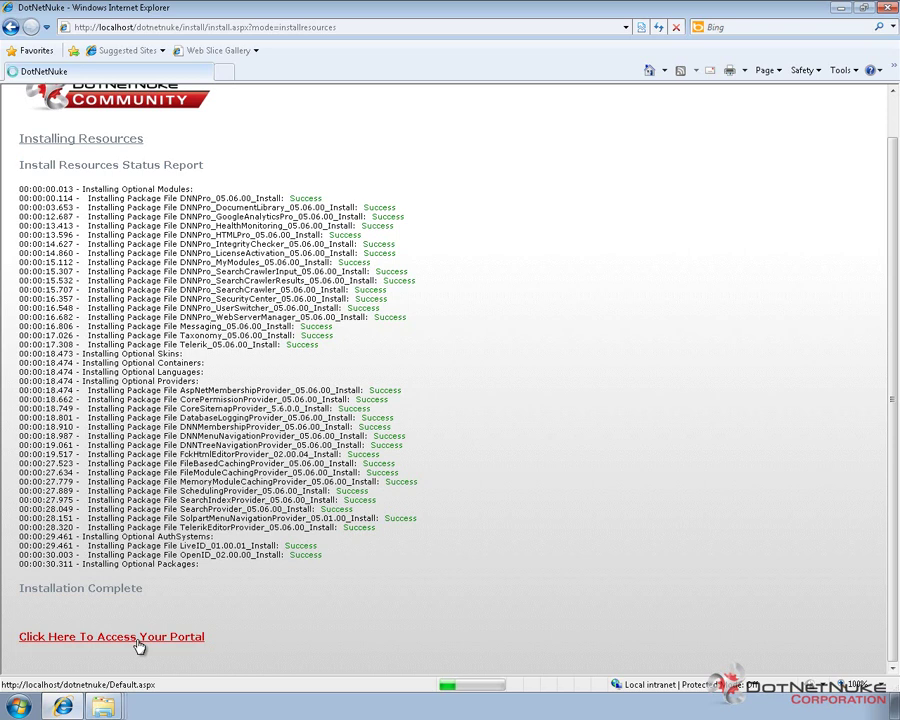
{"action": "left_click", "coordinate": [140, 647]}
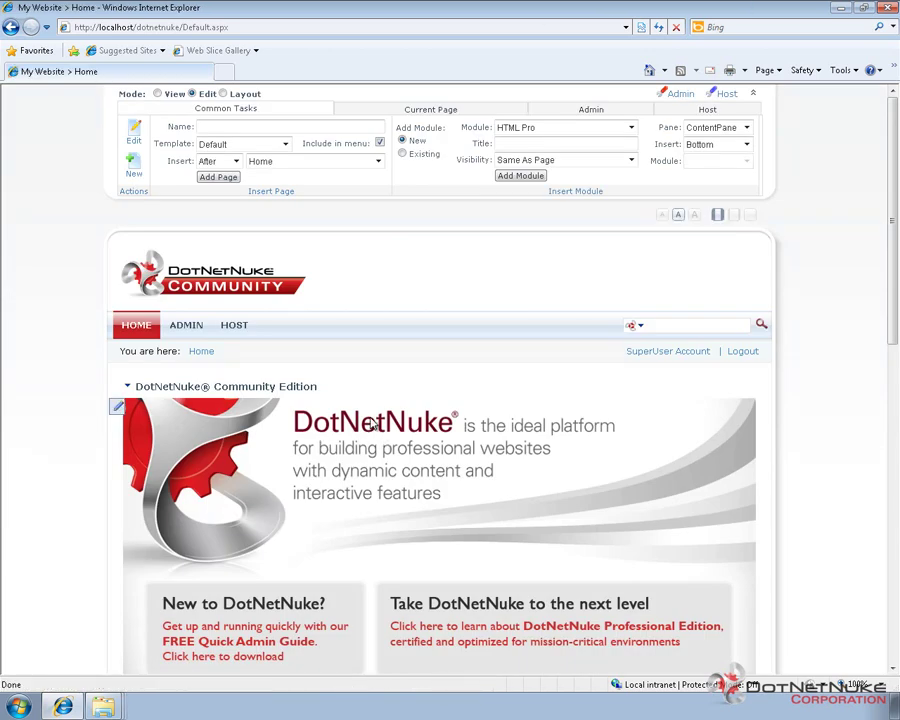
Open the Host Extensions page, check the DotNetNuke framework's description, and look for the Professional Features entry among the Host pages
{"action": "mouse_move", "coordinate": [248, 335]}
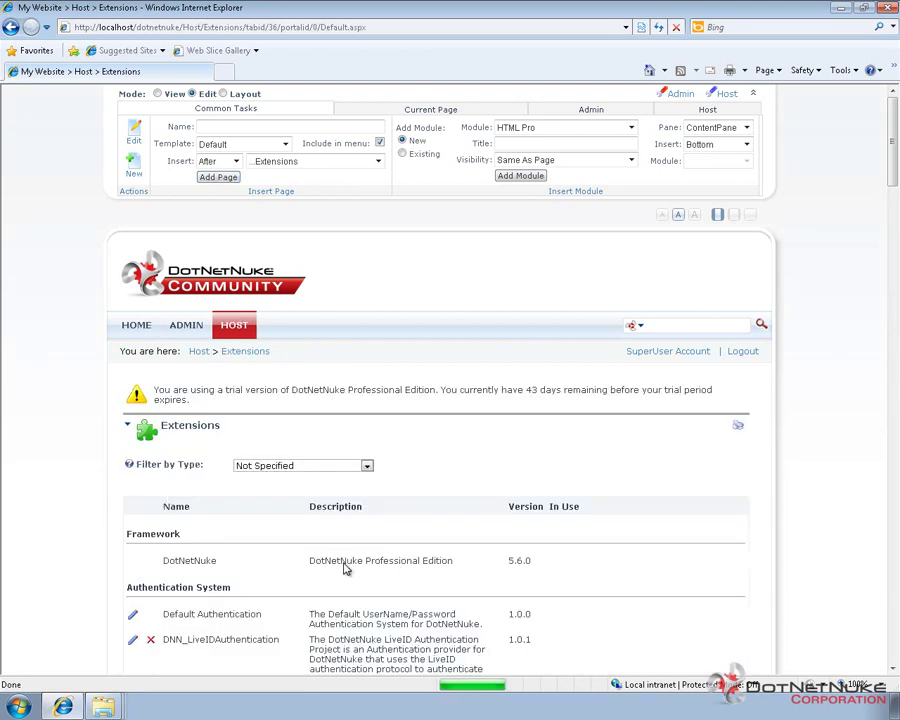
{"action": "left_click_drag", "start_coordinate": [310, 562], "coordinate": [334, 562]}
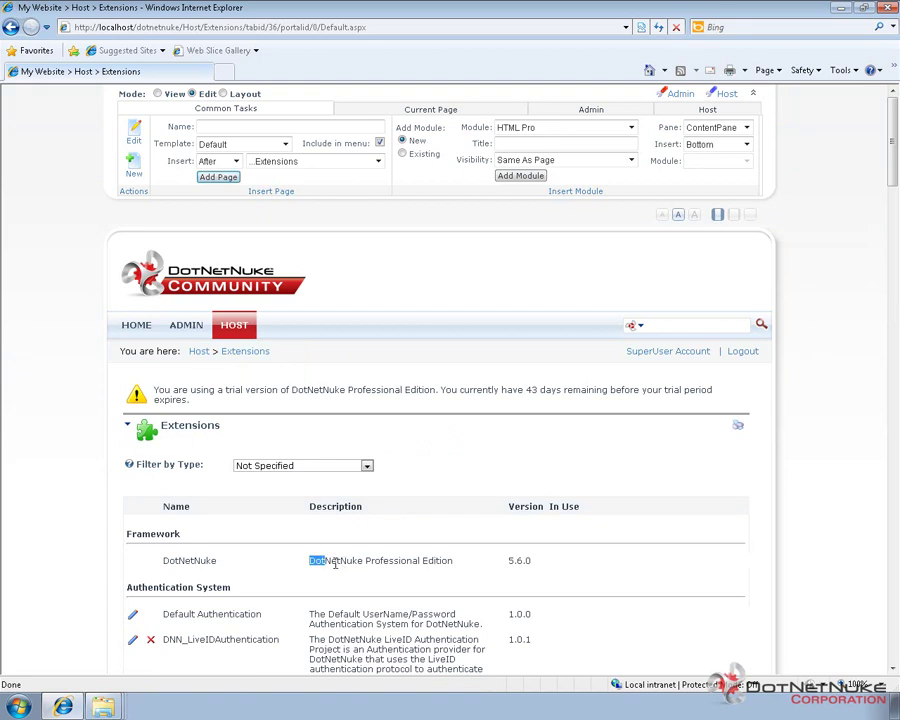
{"action": "left_click", "coordinate": [450, 563]}
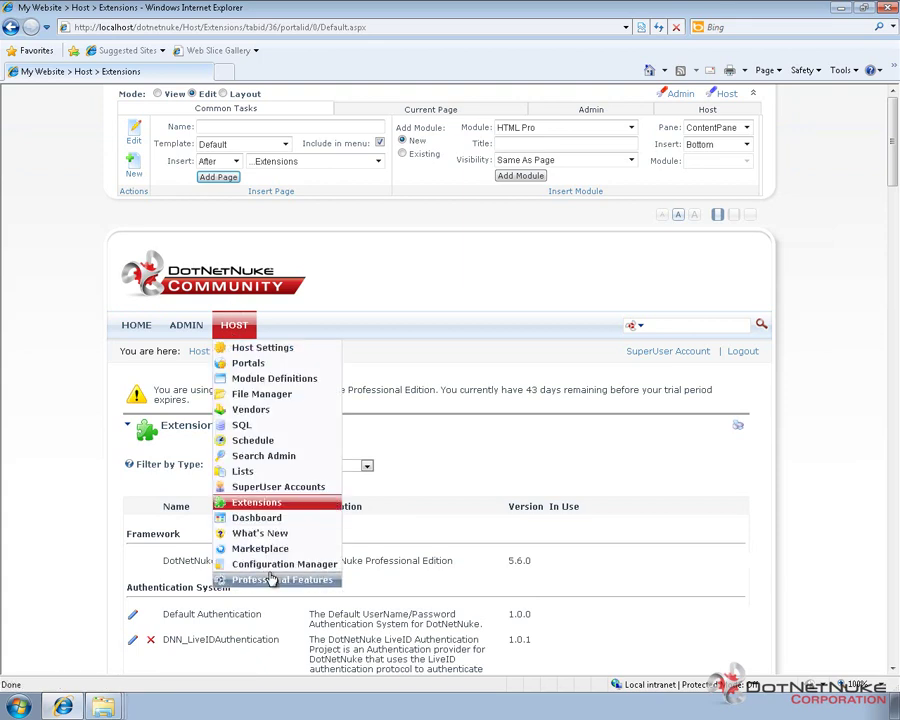
{"action": "mouse_move", "coordinate": [272, 582]}
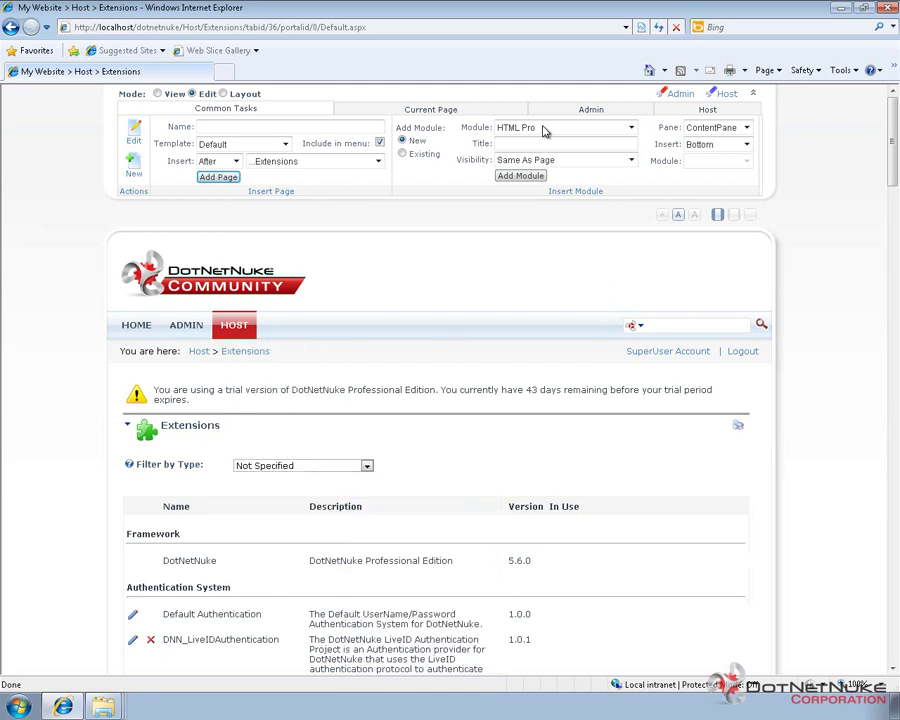
Browse the modules available to add to a page, close the list without choosing one, and return to the site's Home page
{"action": "left_click", "coordinate": [633, 132]}
{"action": "scroll", "coordinate": [628, 200], "scroll_direction": "down", "scroll_amount": 2}
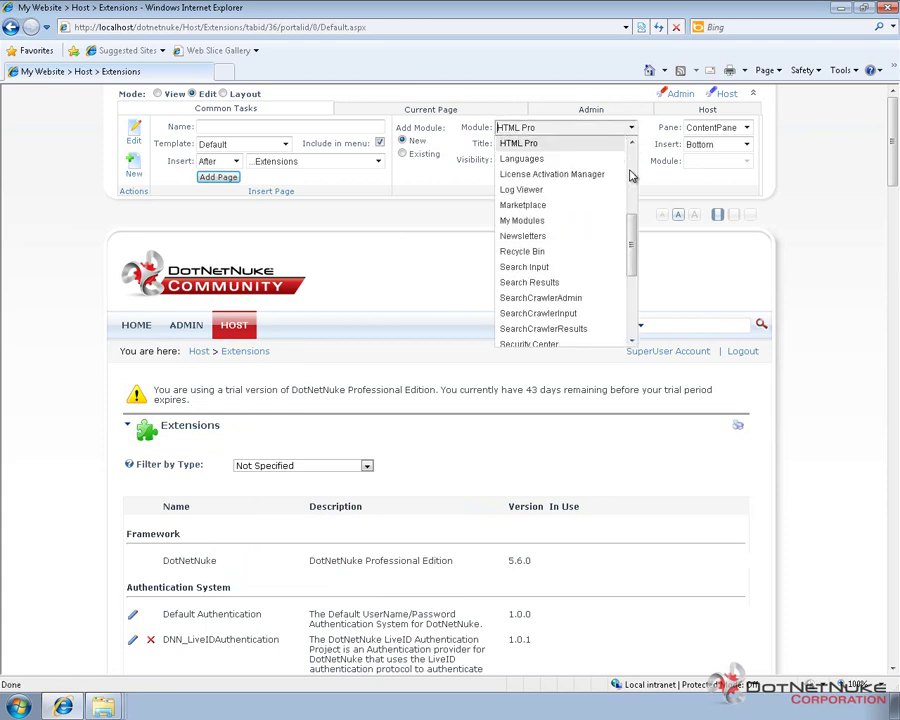
{"action": "left_click", "coordinate": [420, 253]}
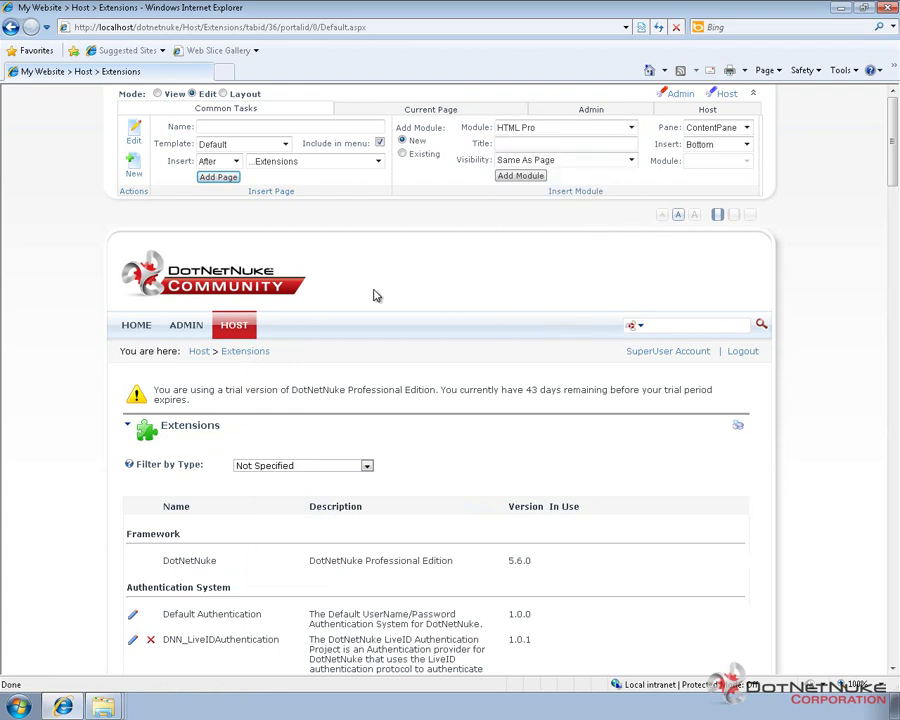
{"action": "left_click", "coordinate": [140, 328]}
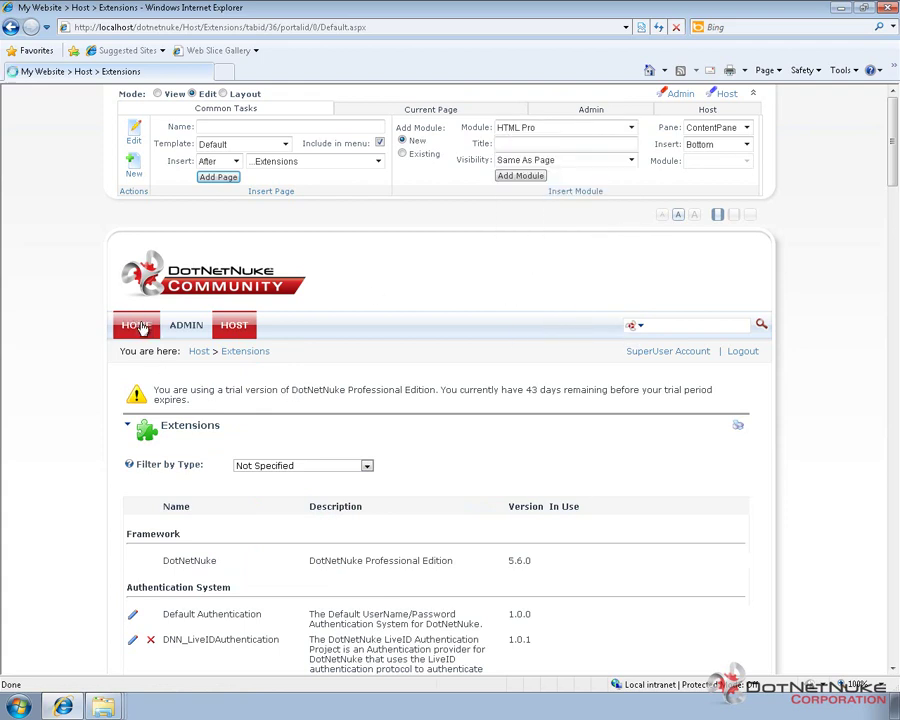